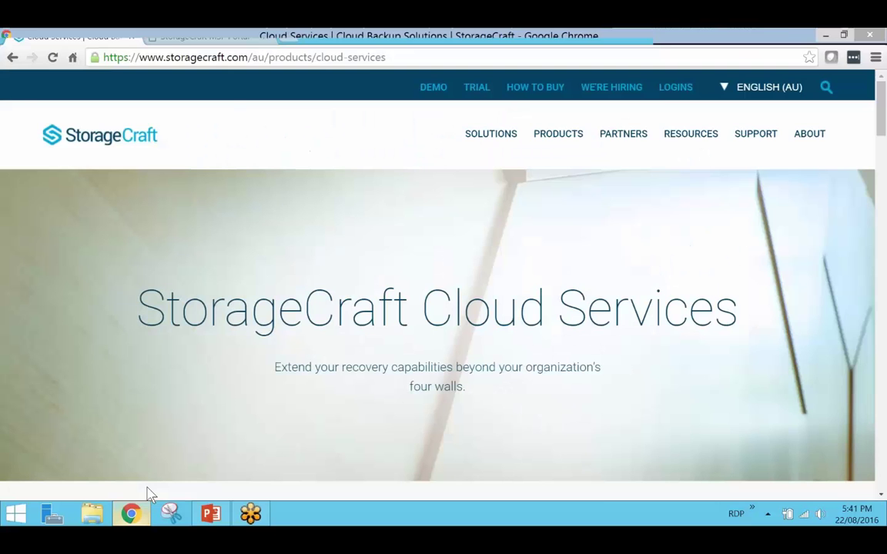
Switch to the StorageCraft MSP Portal and enable assigned subnet modification to view the available desired subnet prefixes.
{"action": "left_click", "coordinate": [180, 36]}
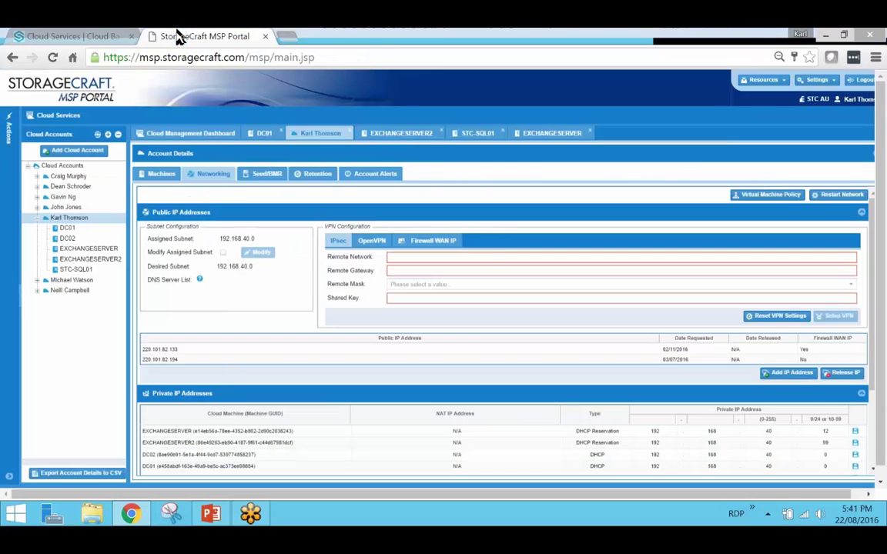
{"action": "left_click", "coordinate": [223, 254]}
{"action": "left_click", "coordinate": [257, 267]}
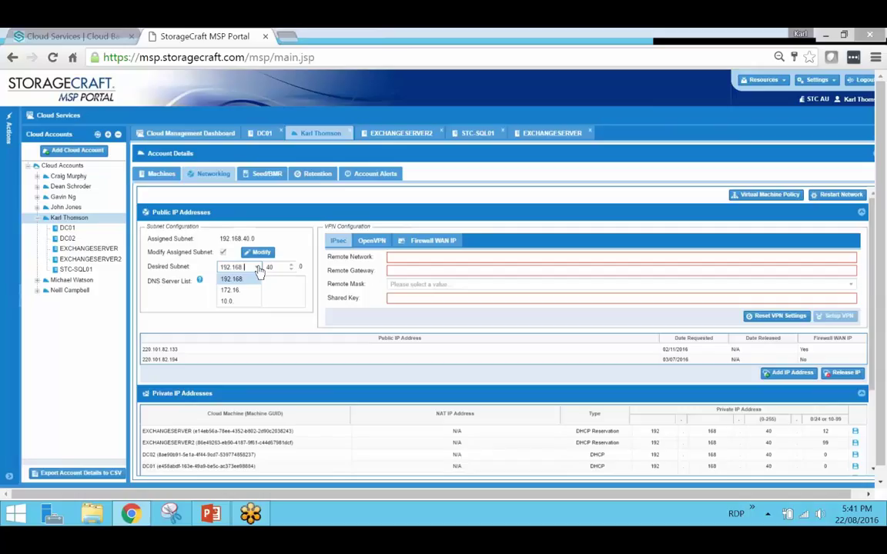
{"action": "left_click", "coordinate": [568, 208]}
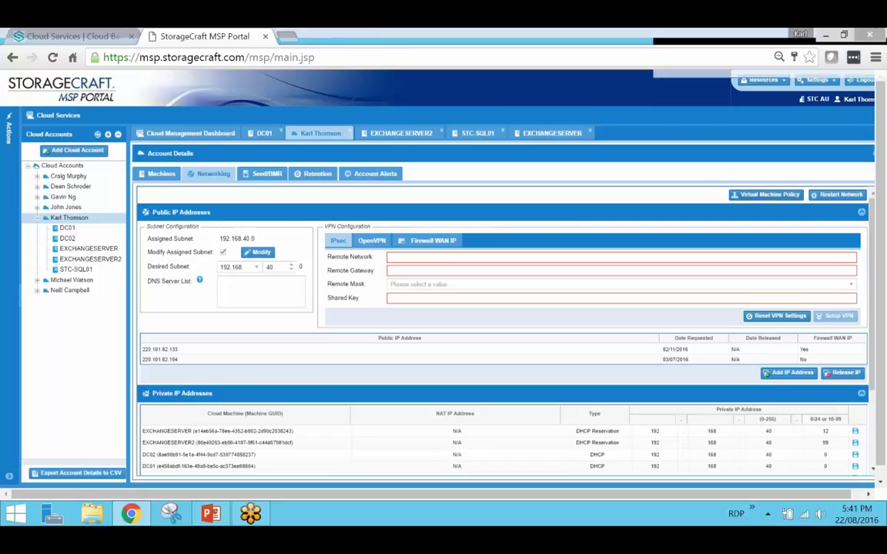
Add DC01 to the account's virtual machine policy, submitting its ShadowProtect image password.
{"action": "left_click", "coordinate": [765, 196]}
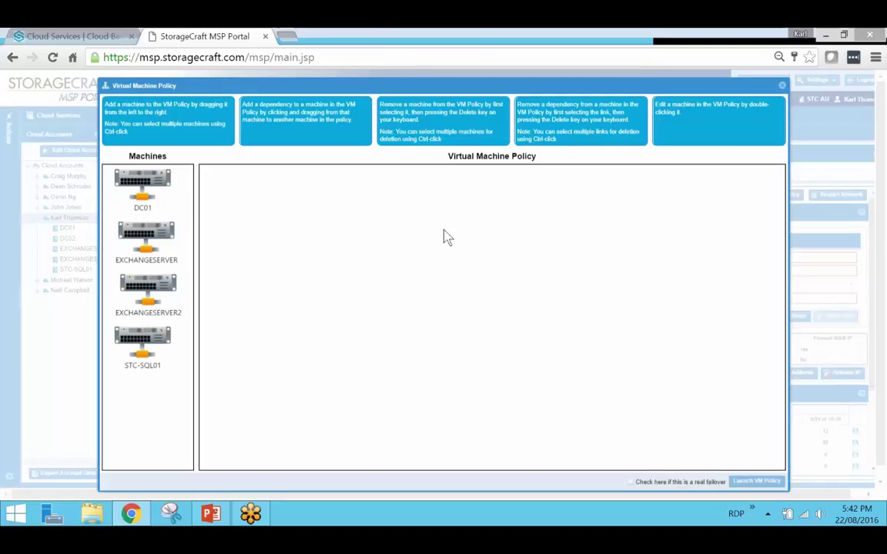
{"action": "left_click", "coordinate": [148, 191]}
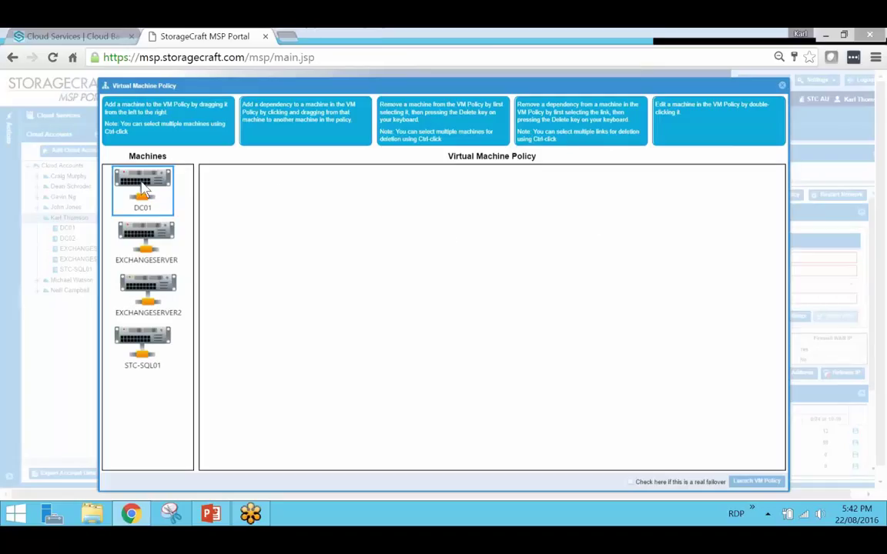
{"action": "left_click_drag", "start_coordinate": [150, 194], "coordinate": [262, 208]}
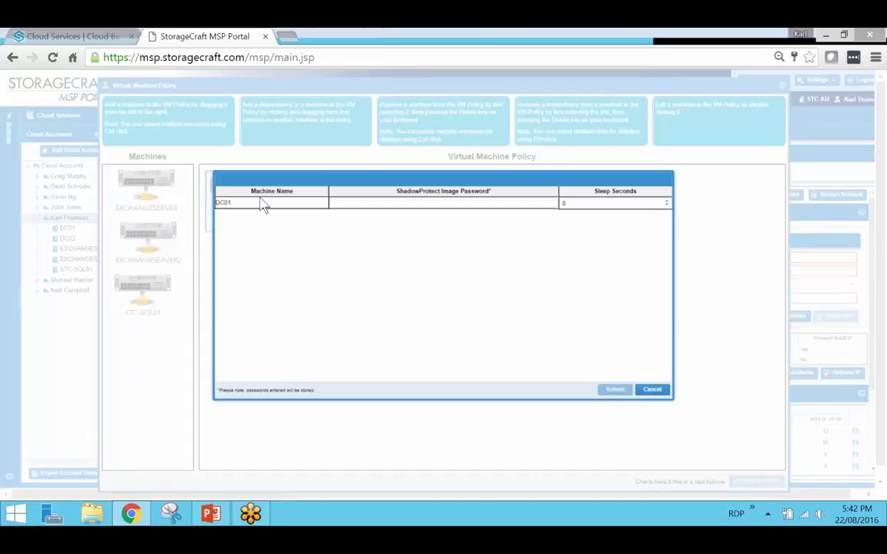
{"action": "left_click", "coordinate": [378, 205]}
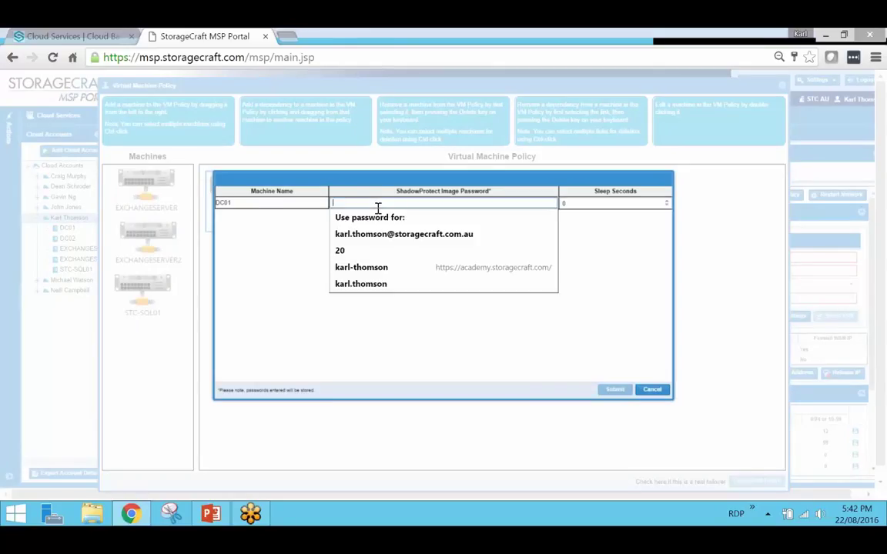
{"action": "type", "text": "****"}
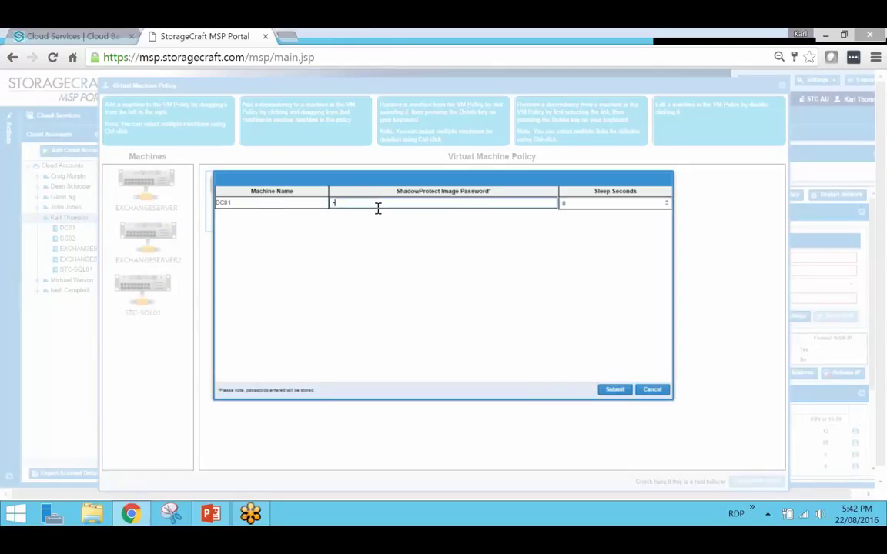
{"action": "type", "text": "****"}
{"action": "left_click", "coordinate": [619, 390]}
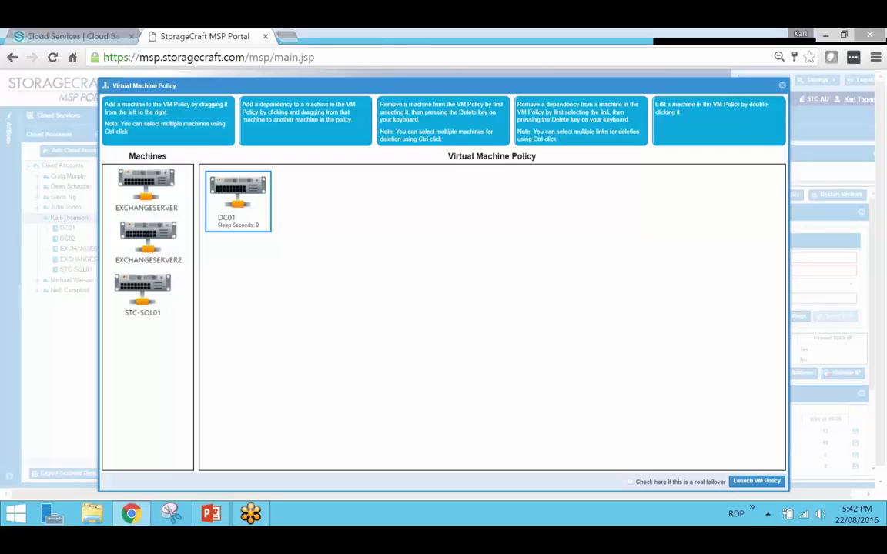
Add EXCHANGESERVER, EXCHANGESERVER2 and STC-SQL01 together to the virtual machine policy.
{"action": "left_click", "coordinate": [151, 199]}
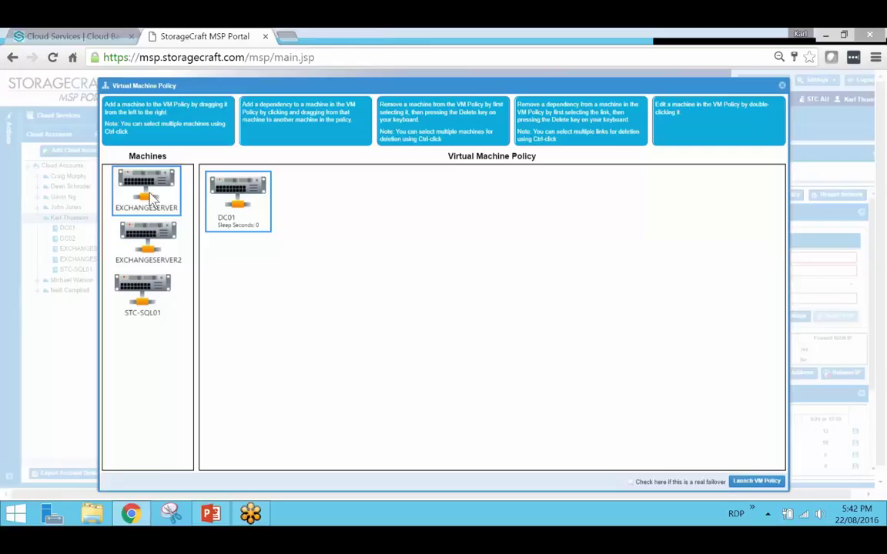
{"action": "left_click", "coordinate": [145, 234], "text": "ctrl"}
{"action": "left_click", "coordinate": [146, 289], "text": "ctrl"}
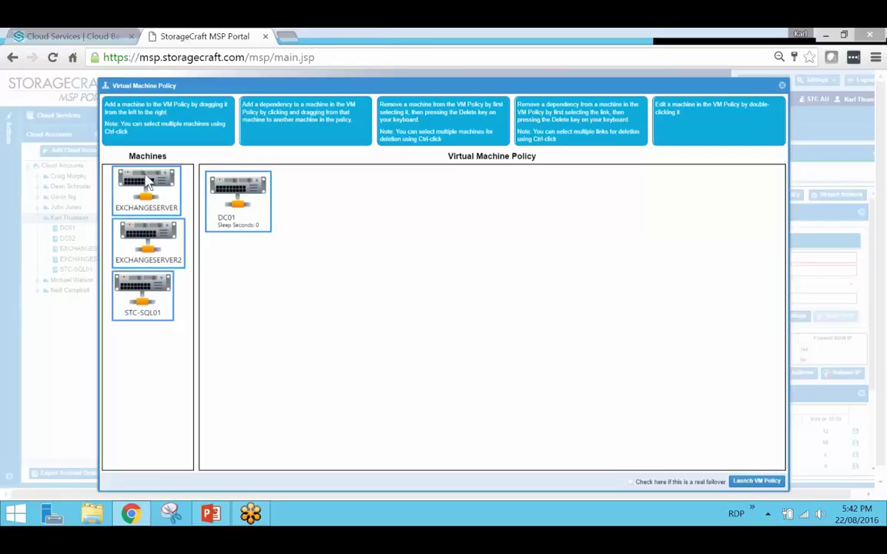
{"action": "left_click_drag", "start_coordinate": [139, 173], "coordinate": [369, 281]}
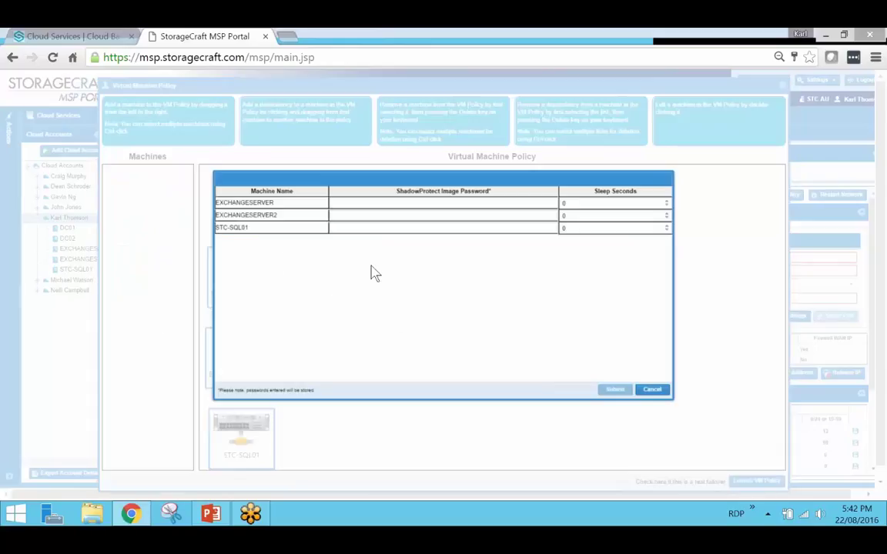
Enter the ShadowProtect image password for EXCHANGESERVER, EXCHANGESERVER2 and STC-SQL01.
{"action": "left_click", "coordinate": [389, 203]}
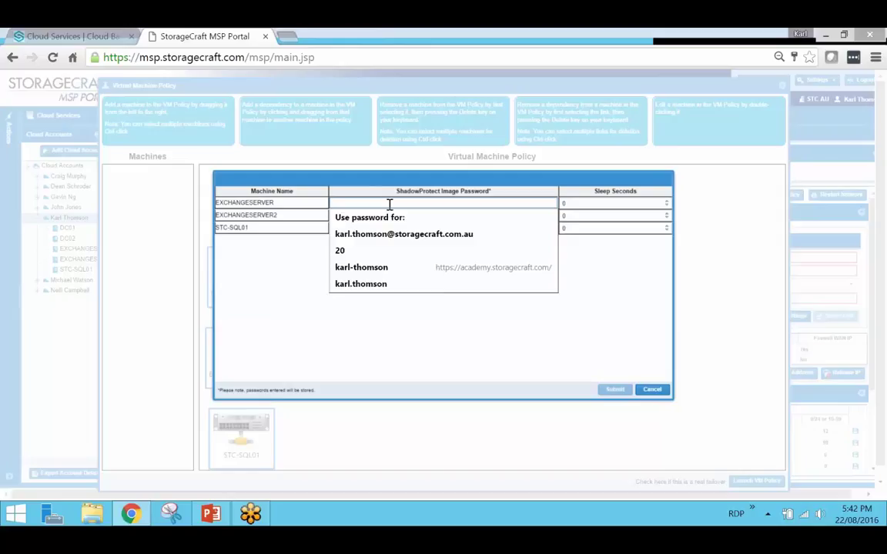
{"action": "type", "text": "********"}
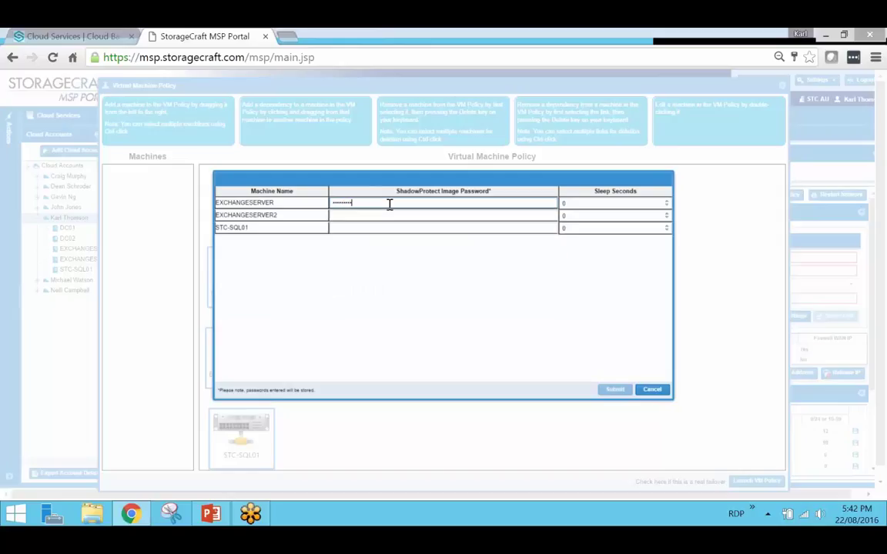
{"action": "type", "text": "**"}
{"action": "key", "text": "Tab"}
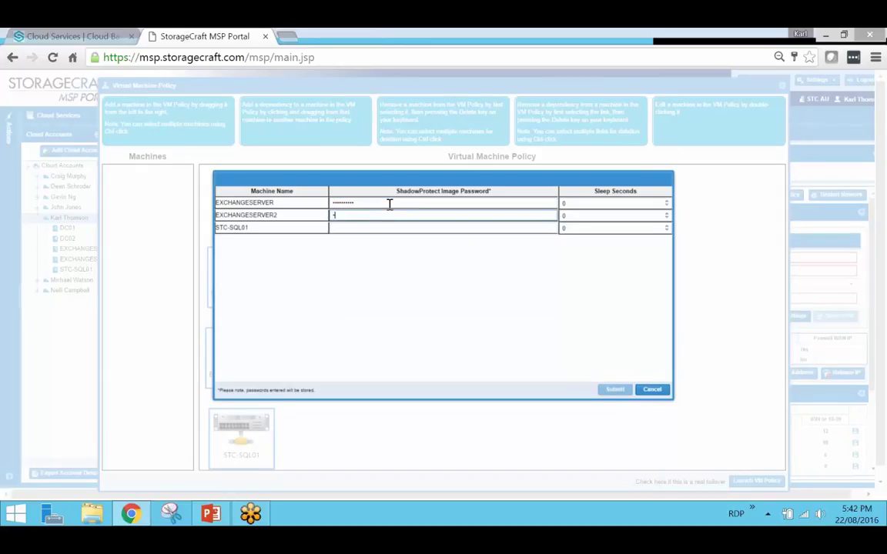
{"action": "type", "text": "**********"}
{"action": "key", "text": "Tab"}
{"action": "key", "text": "Tab"}
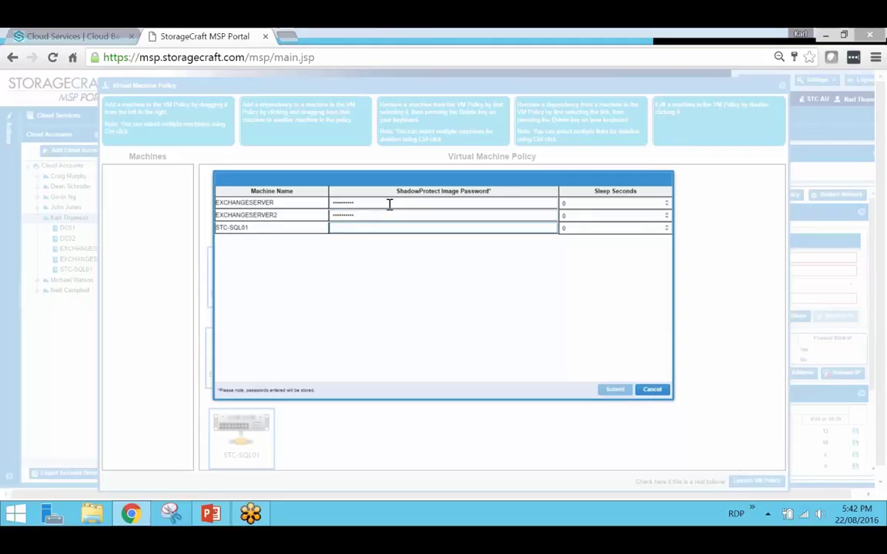
{"action": "type", "text": "*********"}
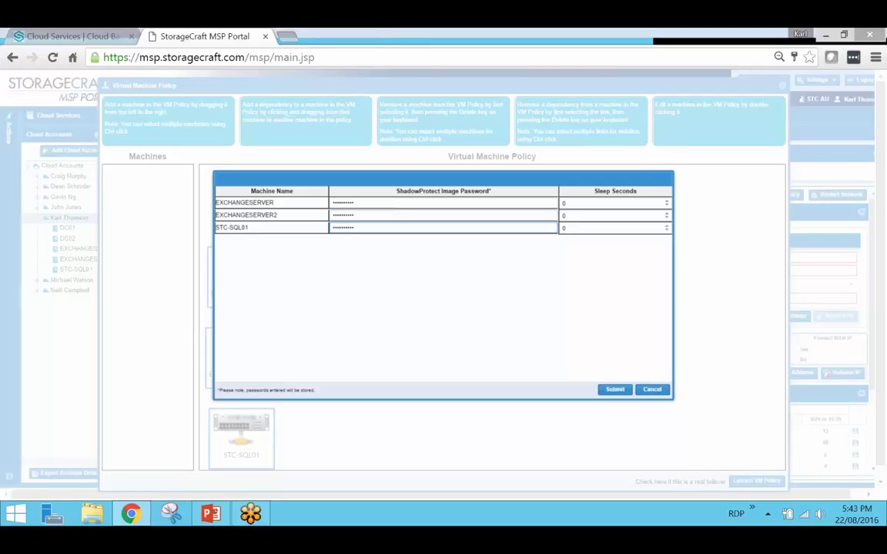
Set the sleep seconds to 120 for EXCHANGESERVER, EXCHANGESERVER2 and STC-SQL01, and submit the machine settings.
{"action": "double_click", "coordinate": [586, 204]}
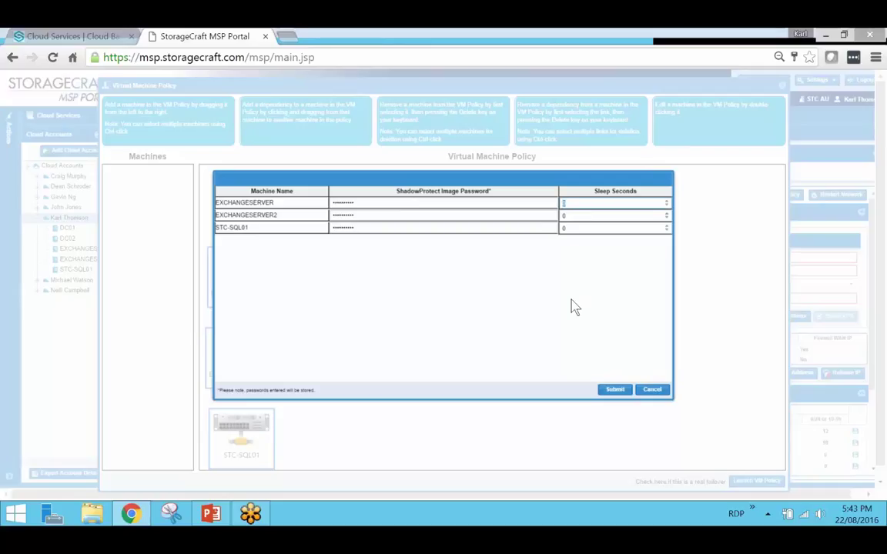
{"action": "type", "text": "120"}
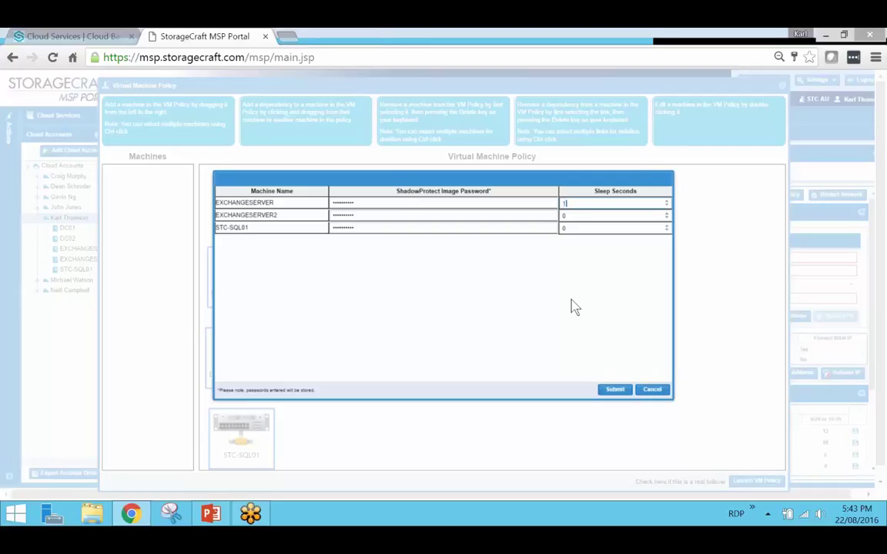
{"action": "double_click", "coordinate": [580, 215]}
{"action": "type", "text": "120"}
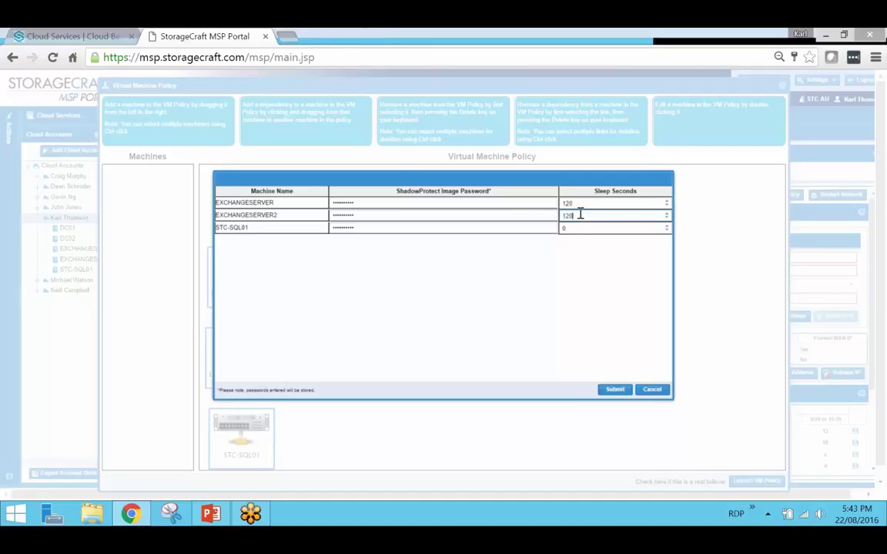
{"action": "double_click", "coordinate": [584, 228]}
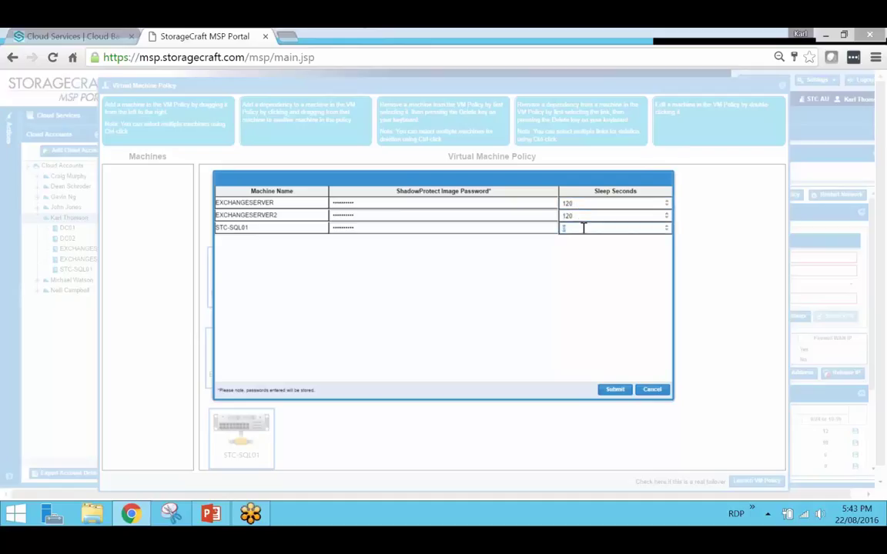
{"action": "type", "text": "120"}
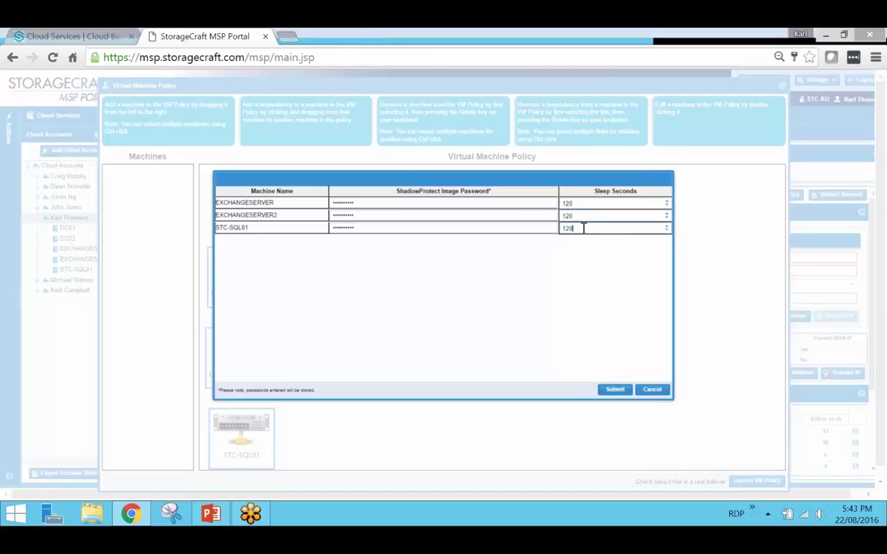
{"action": "left_click", "coordinate": [626, 390]}
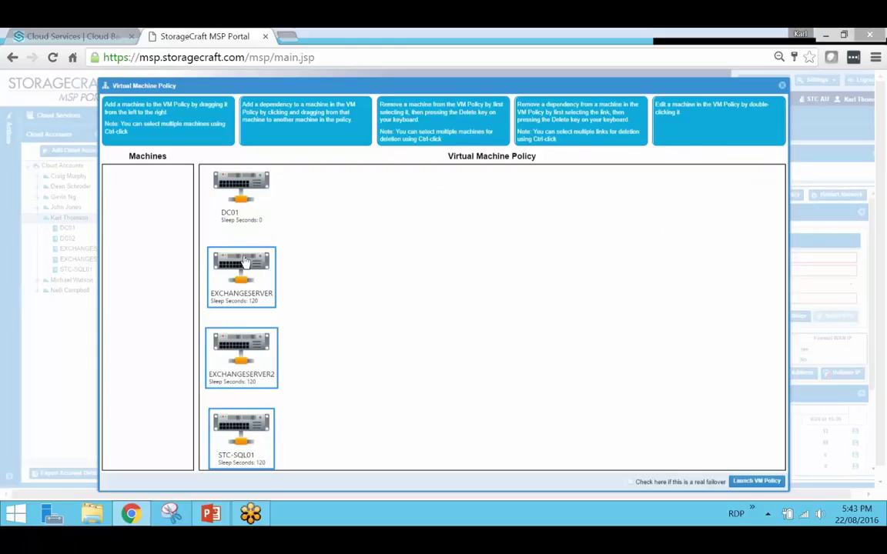
Make EXCHANGESERVER, EXCHANGESERVER2 and STC-SQL01 each depend on DC01, and close the virtual machine policy.
{"action": "left_click_drag", "start_coordinate": [243, 258], "coordinate": [224, 184]}
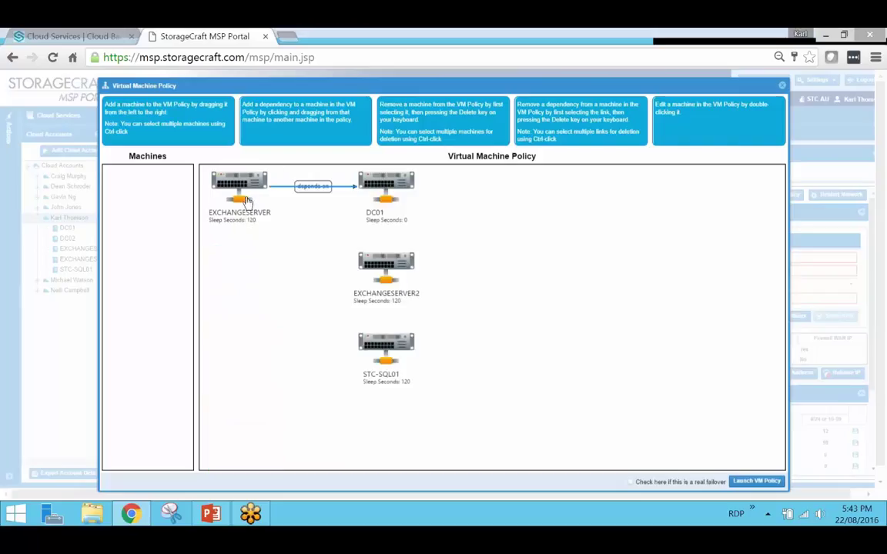
{"action": "left_click_drag", "start_coordinate": [369, 256], "coordinate": [378, 193]}
{"action": "left_click_drag", "start_coordinate": [379, 281], "coordinate": [389, 222]}
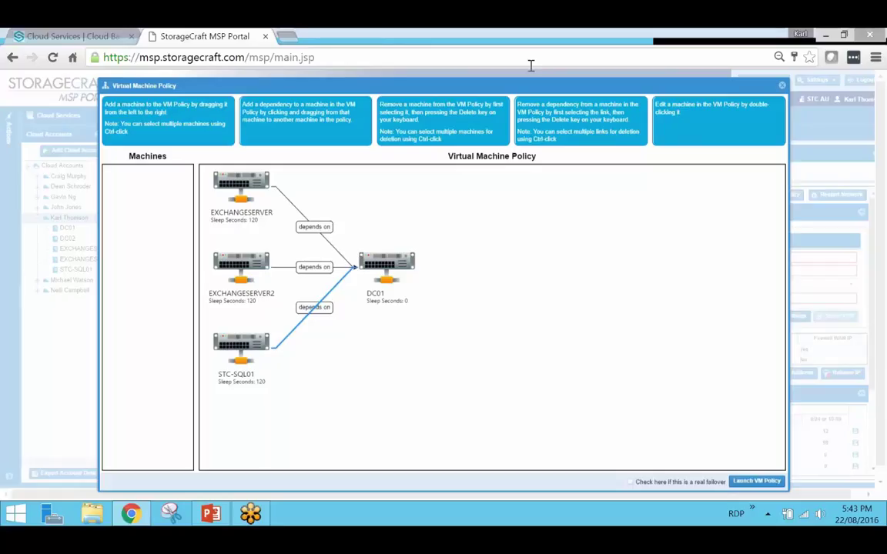
{"action": "left_click", "coordinate": [781, 85]}
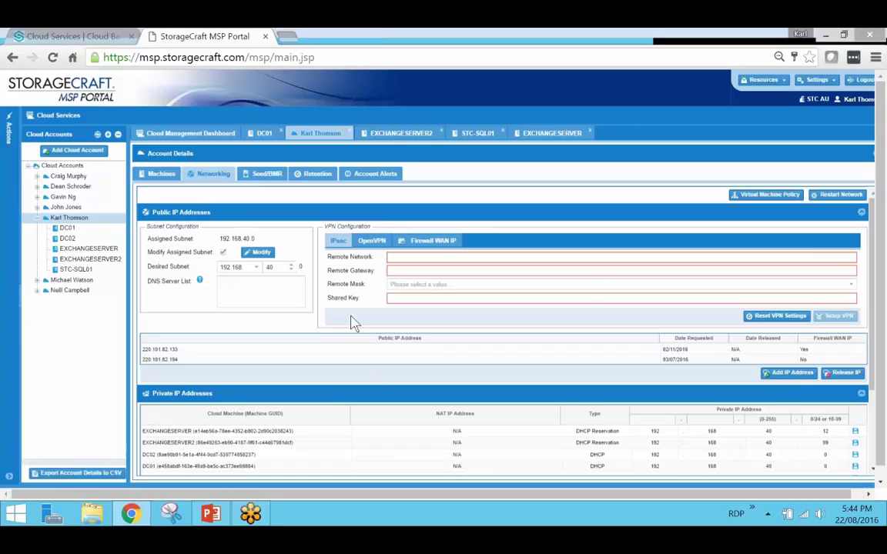
Reopen the virtual machine policy and start its launch to reach the recovery point options.
{"action": "scroll", "coordinate": [350, 322], "scroll_direction": "down", "scroll_amount": 5}
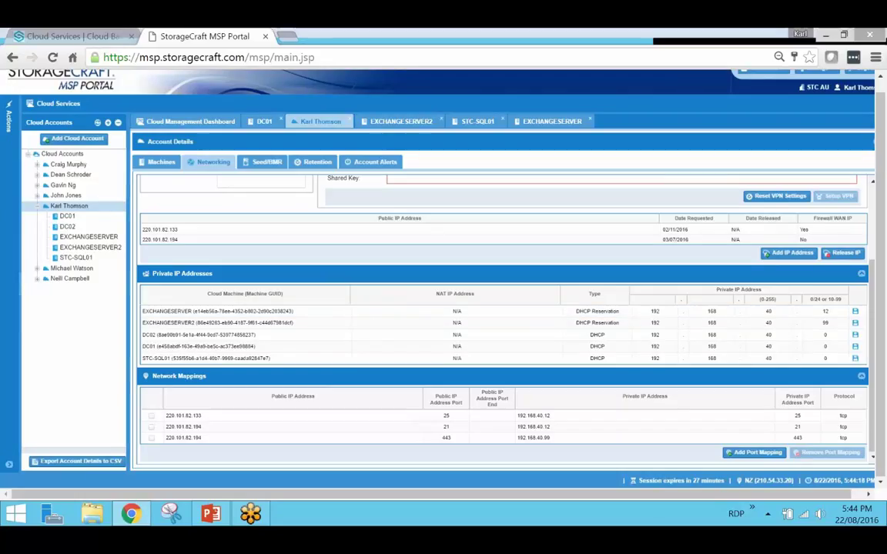
{"action": "scroll", "coordinate": [413, 308], "scroll_direction": "up", "scroll_amount": 3}
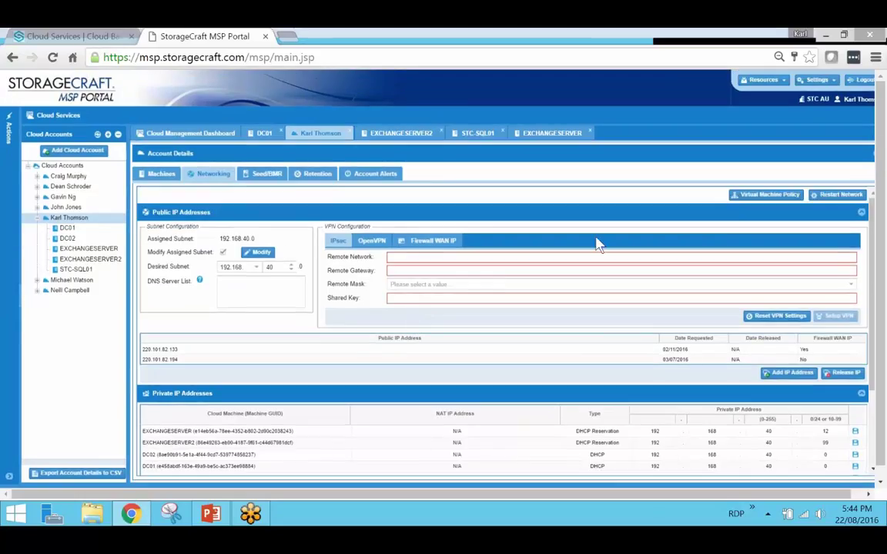
{"action": "left_click", "coordinate": [762, 199]}
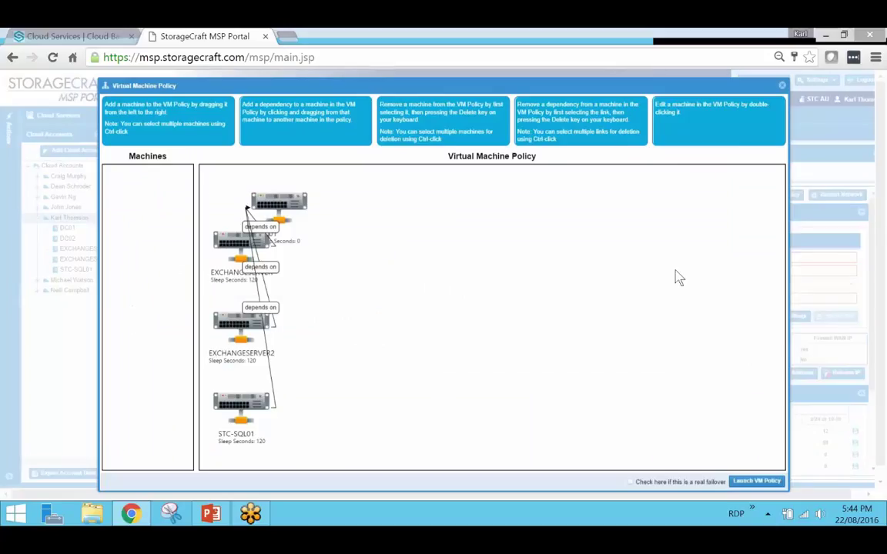
{"action": "left_click", "coordinate": [755, 480]}
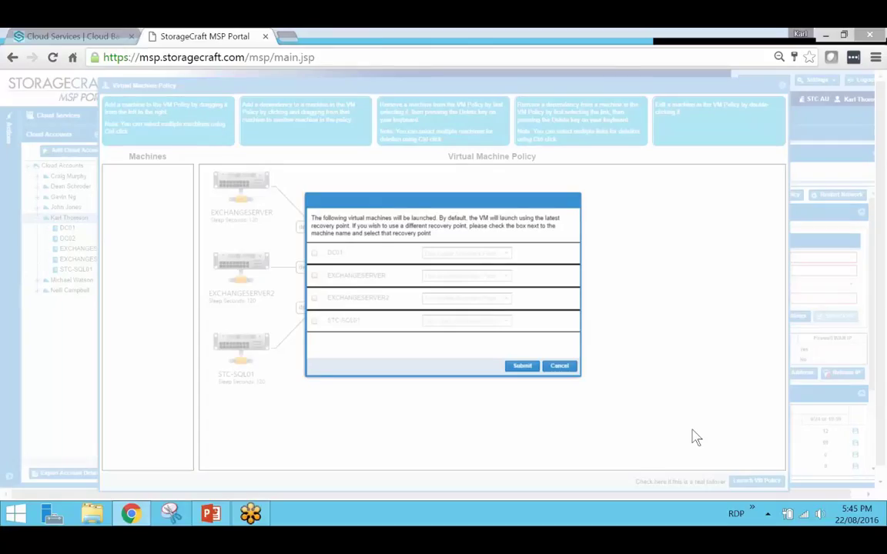
Try the 8/12/2016, 9:24:15 AM recovery point for STC-SQL01 and clear that machine's recovery point override.
{"action": "left_click", "coordinate": [314, 321]}
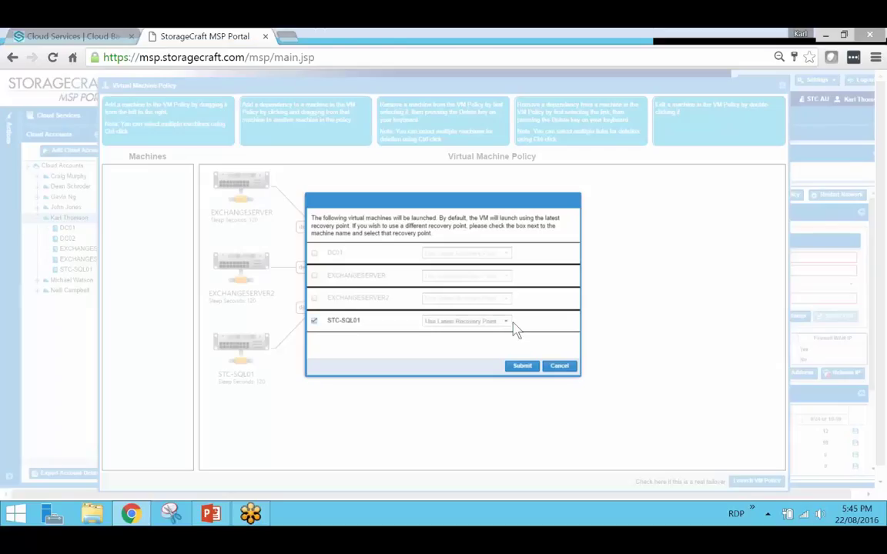
{"action": "left_click", "coordinate": [428, 321]}
{"action": "left_click", "coordinate": [485, 332]}
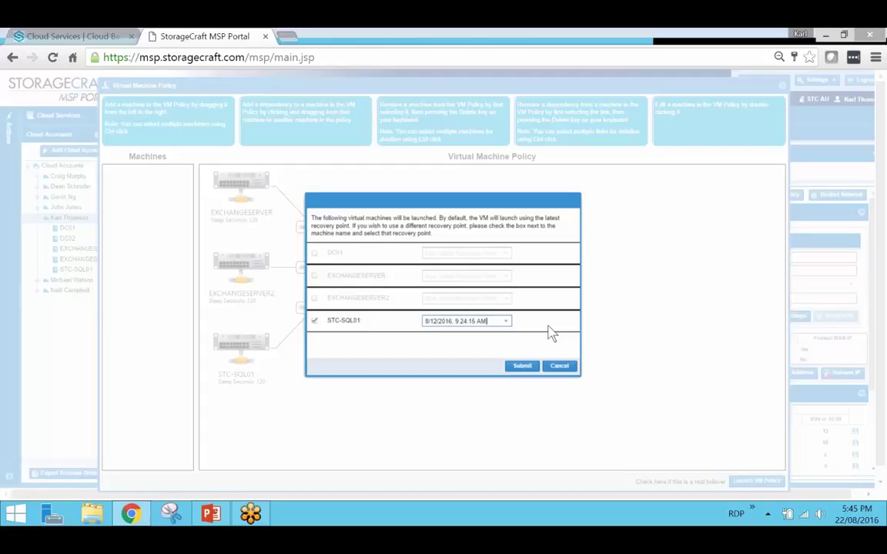
{"action": "left_click", "coordinate": [315, 321]}
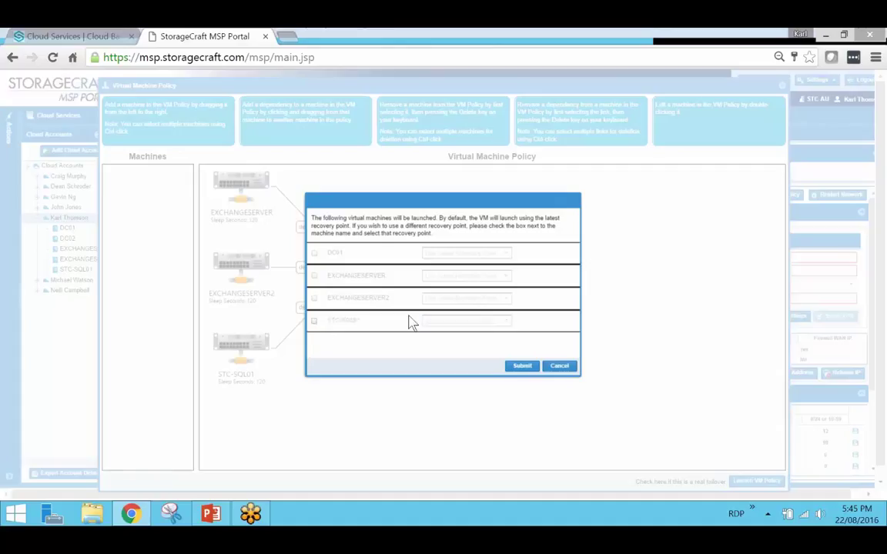
Submit the policy launch with the latest recovery points for all machines and close the policy window.
{"action": "left_click", "coordinate": [522, 366]}
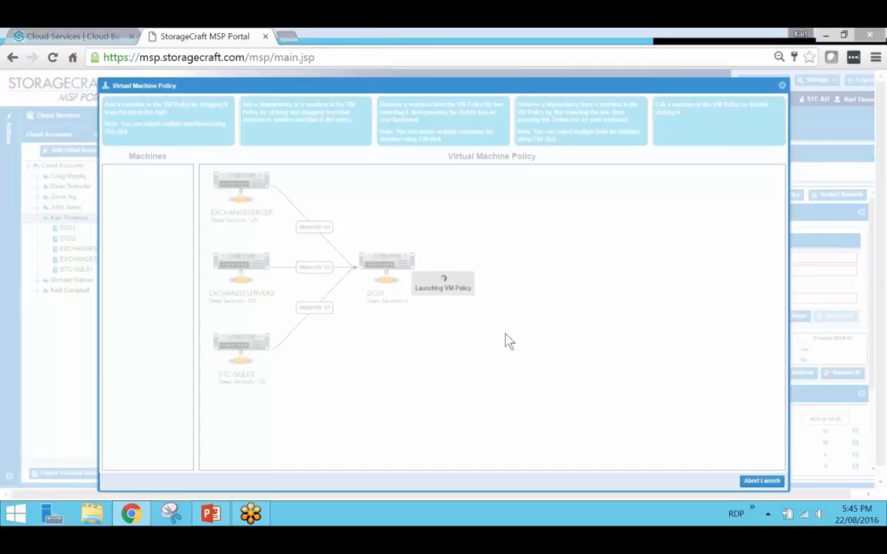
{"action": "left_click", "coordinate": [782, 91]}
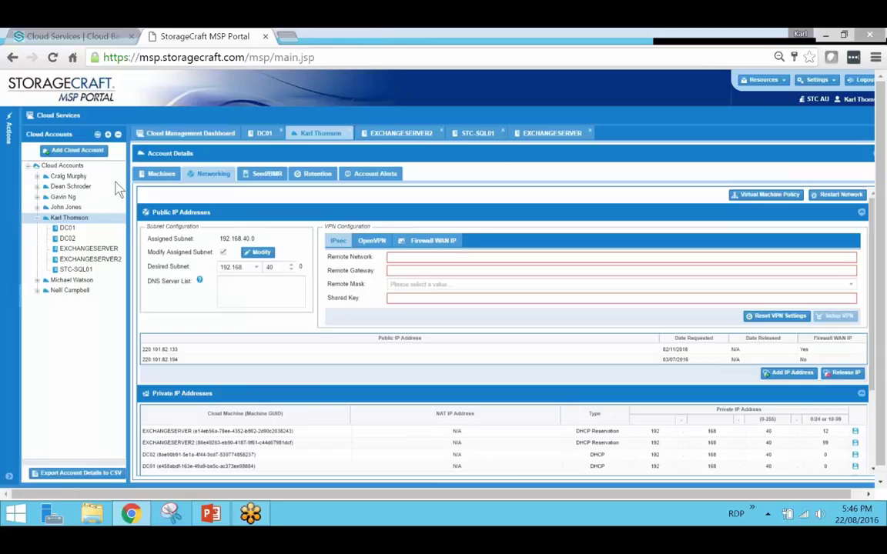
Open DC01's machine details and refresh them to check the machine's virtualization status.
{"action": "left_click", "coordinate": [89, 229]}
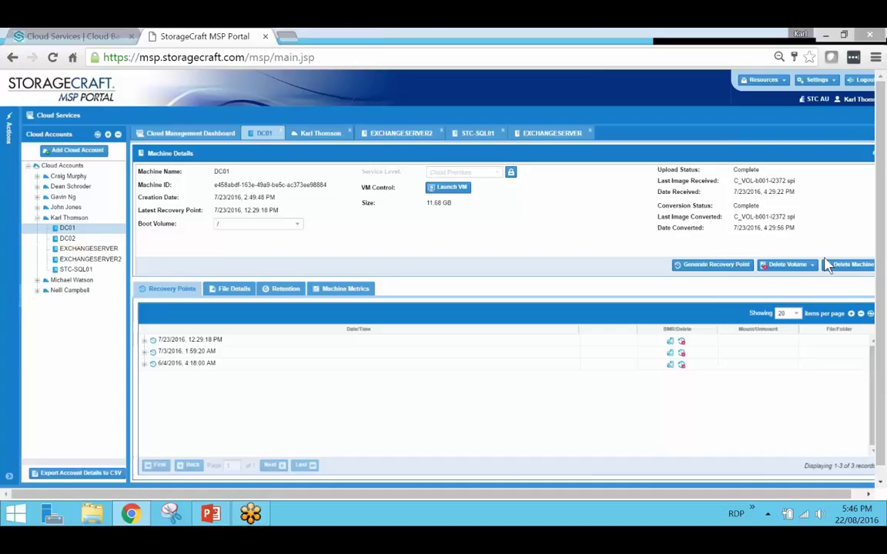
{"action": "left_click", "coordinate": [873, 153]}
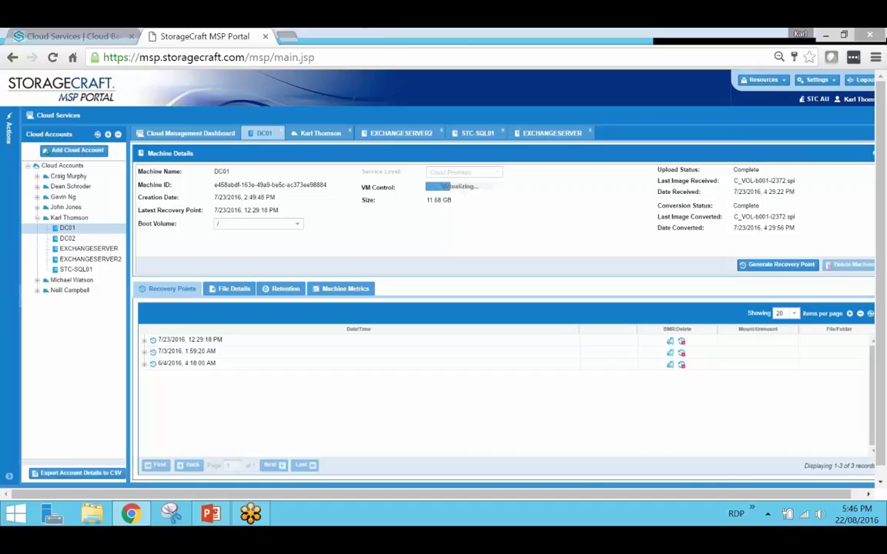
Open the StorageCraft Cloud Services User Guide from the portal's resources and go to its Configure Virtual Machine Policy topic.
{"action": "left_click", "coordinate": [764, 80]}
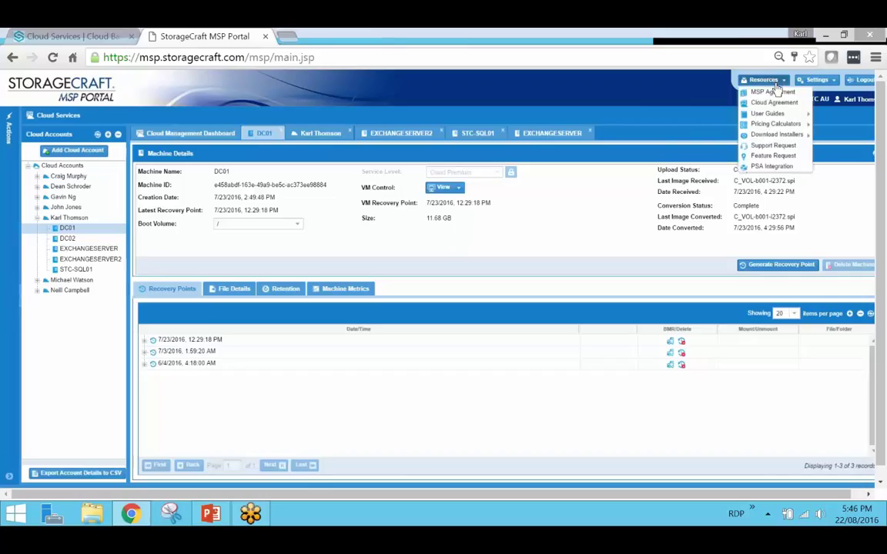
{"action": "mouse_move", "coordinate": [767, 113]}
{"action": "left_click", "coordinate": [707, 137]}
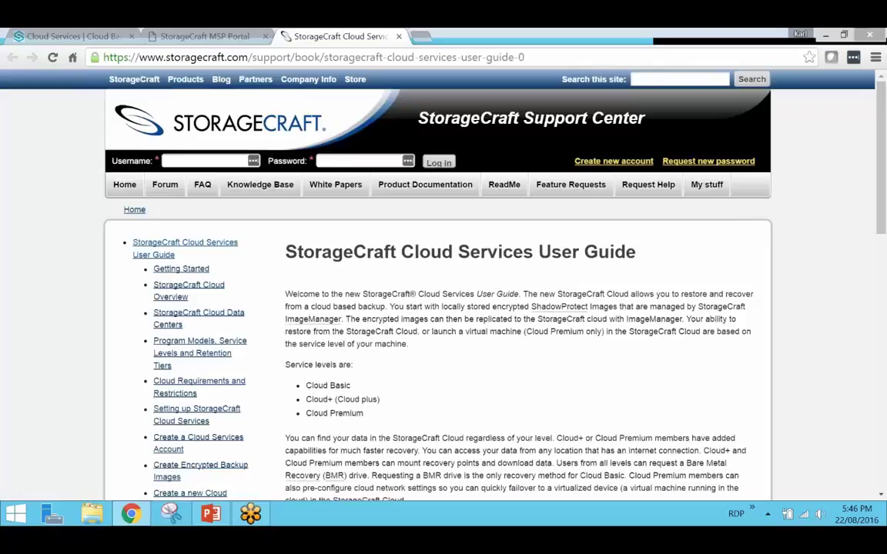
{"action": "scroll", "coordinate": [341, 329], "scroll_direction": "down", "scroll_amount": 3}
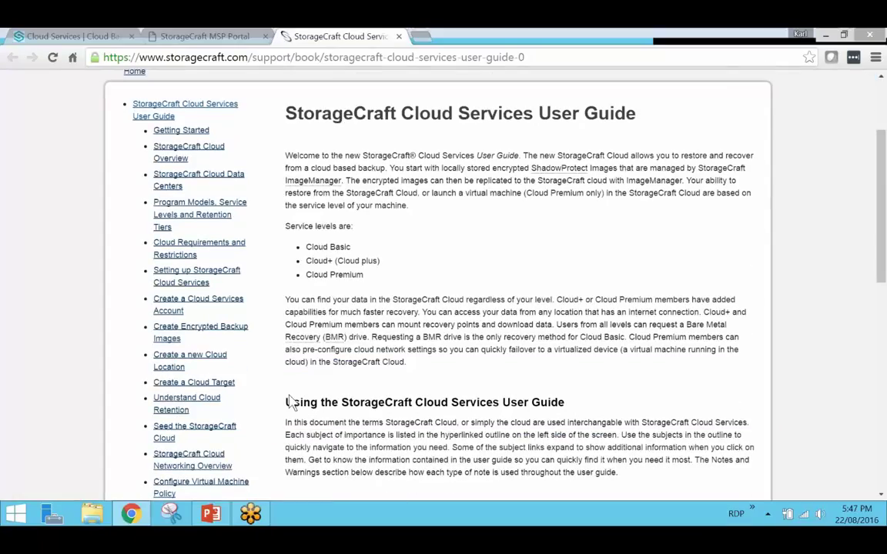
{"action": "scroll", "coordinate": [483, 319], "scroll_direction": "down", "scroll_amount": 1}
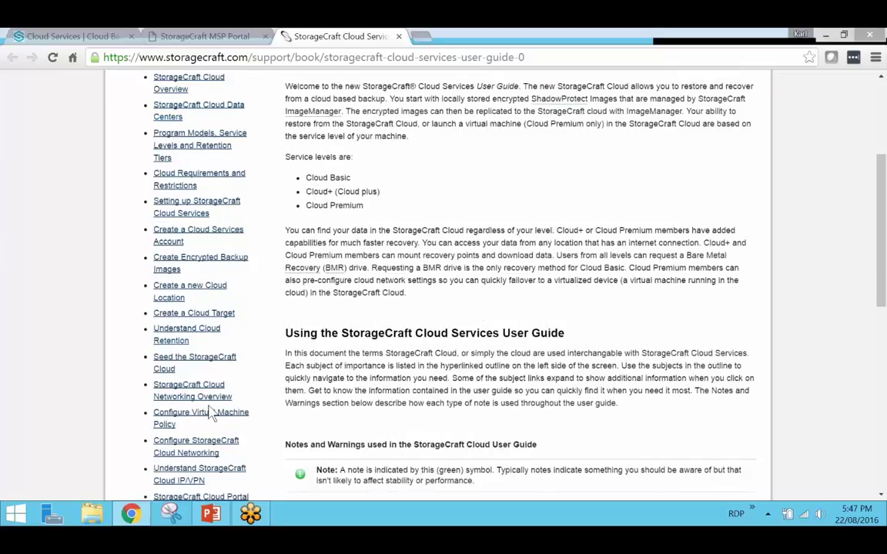
{"action": "left_click", "coordinate": [182, 421]}
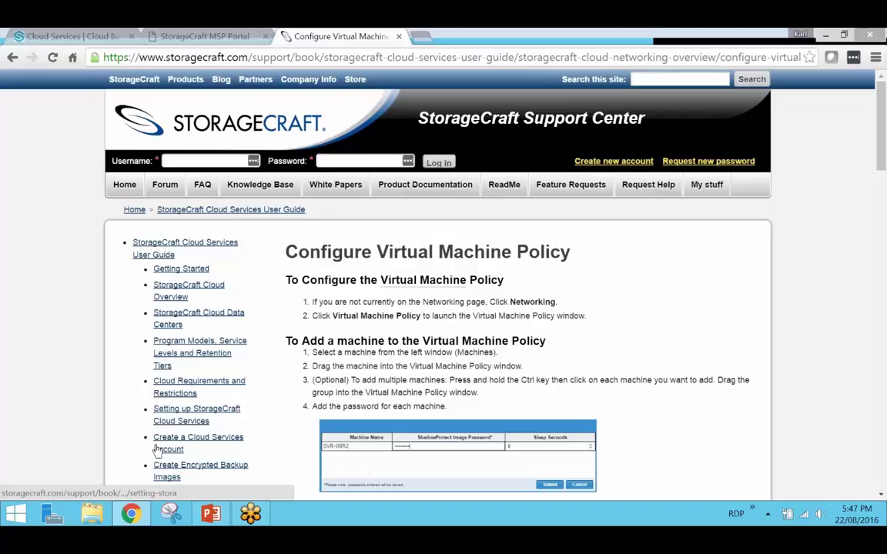
Review the guide's instructions on adding machines, real failovers, non-default recovery points and dependencies, and switch to the Cloud VM Policy presentation in PowerPoint.
{"action": "scroll", "coordinate": [439, 343], "scroll_direction": "down", "scroll_amount": 2}
{"action": "scroll", "coordinate": [439, 308], "scroll_direction": "down", "scroll_amount": 2}
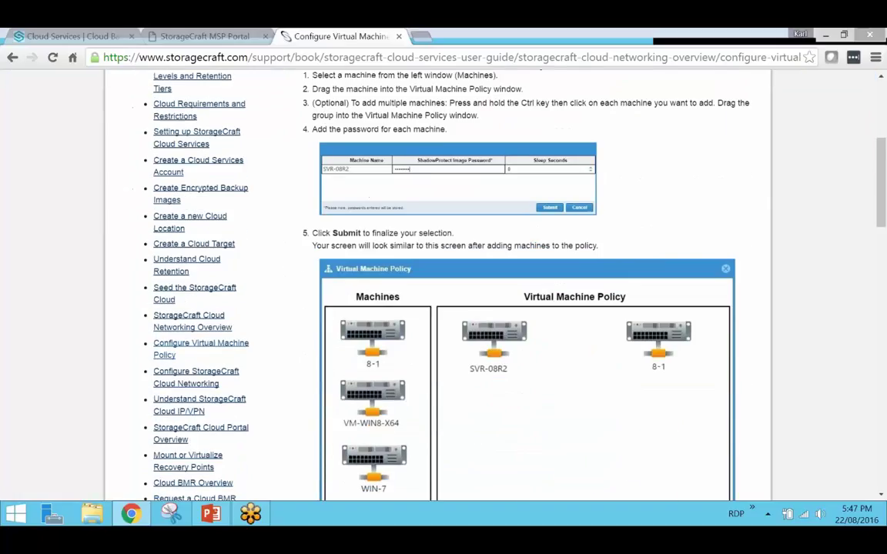
{"action": "scroll", "coordinate": [438, 308], "scroll_direction": "down", "scroll_amount": 3}
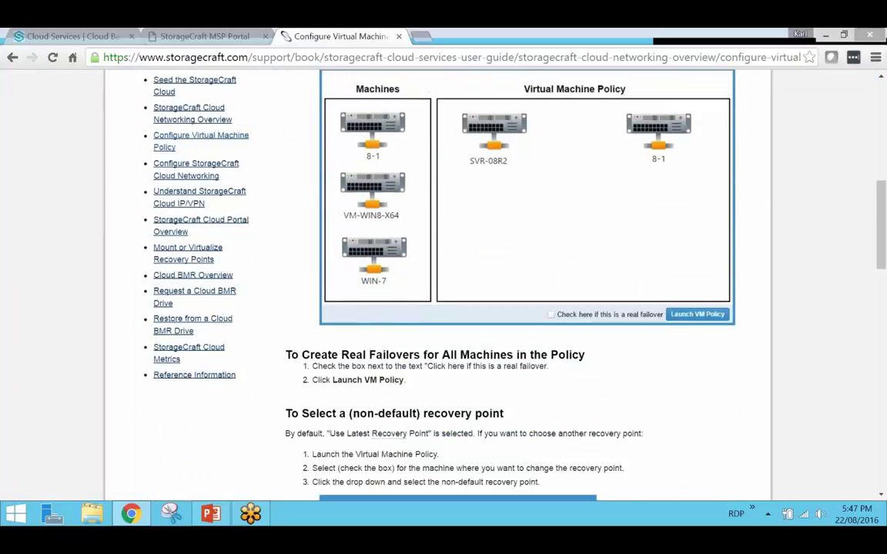
{"action": "scroll", "coordinate": [500, 348], "scroll_direction": "down", "scroll_amount": 2}
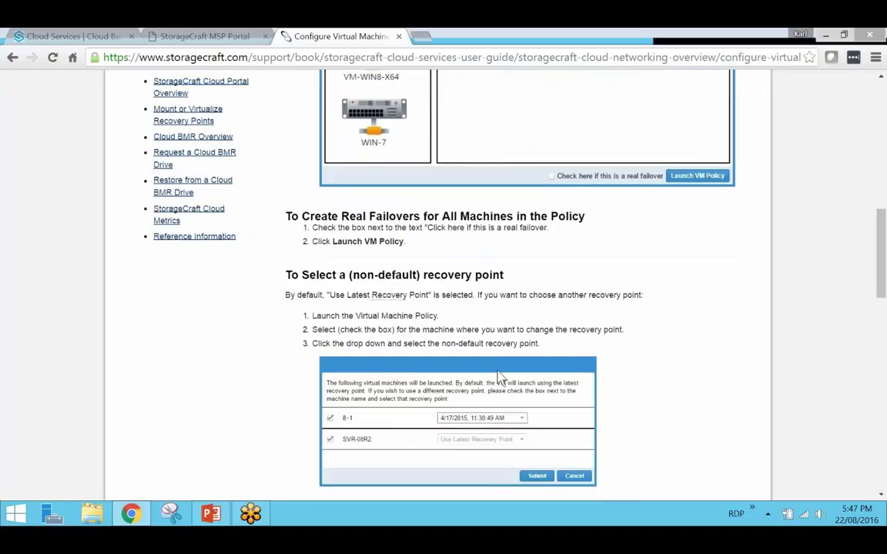
{"action": "scroll", "coordinate": [511, 329], "scroll_direction": "down", "scroll_amount": 3}
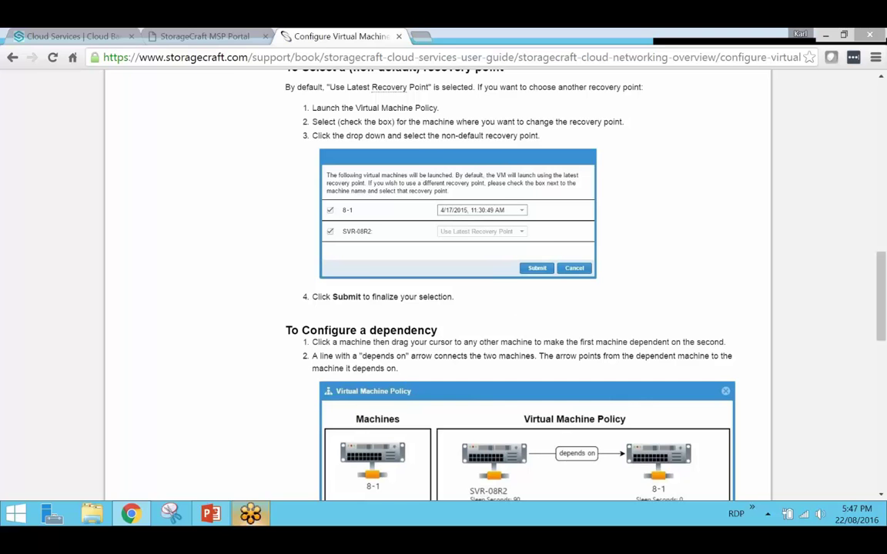
{"action": "left_click", "coordinate": [212, 514]}
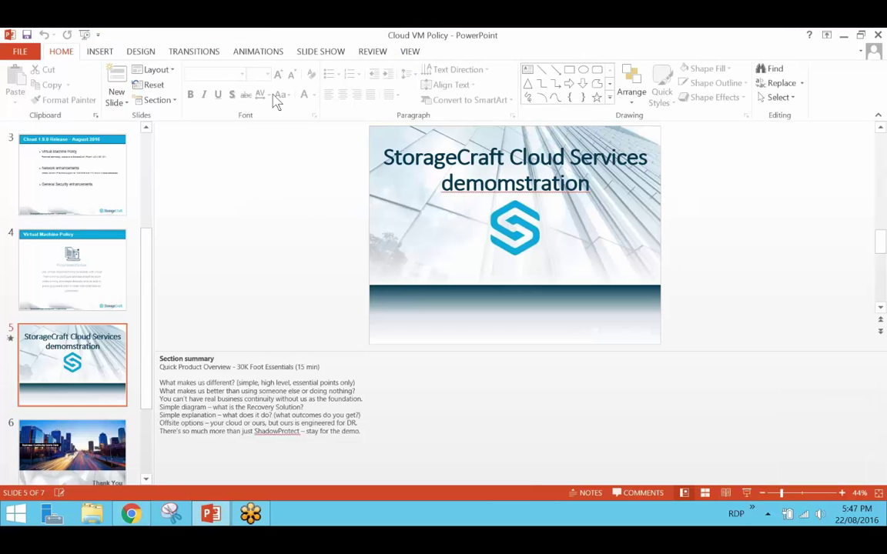